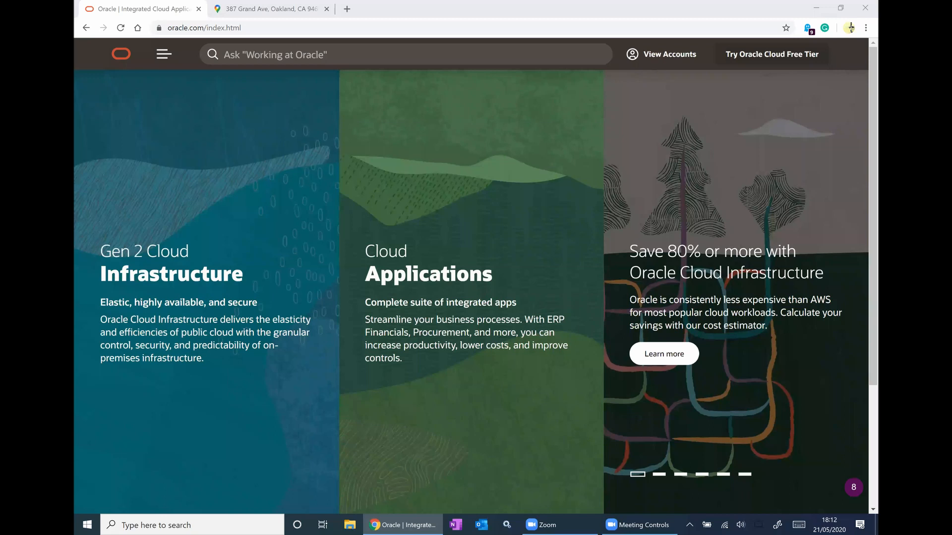
- Load the routebuilder.app site in the current Chrome tab from the 'route' address-bar suggestion
left_click(235, 28)
type("r")
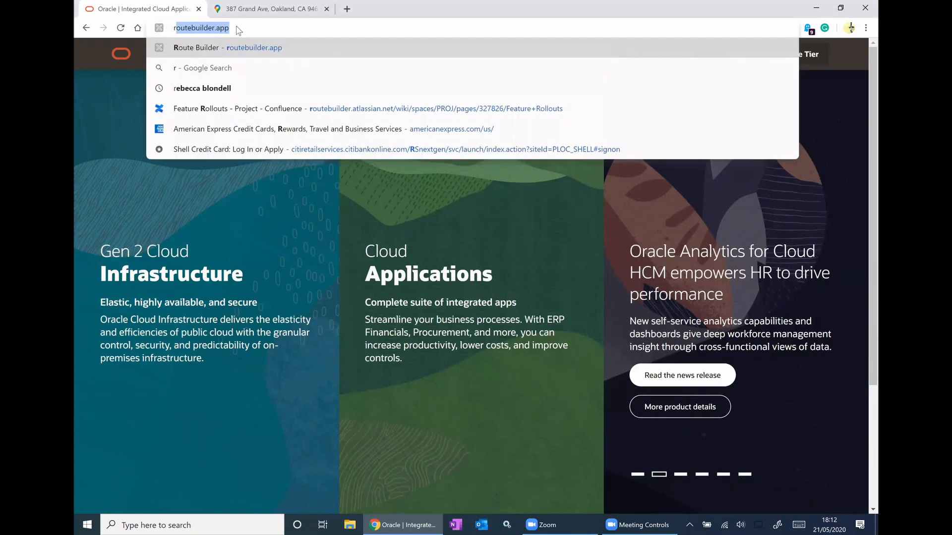
type("oute")
key("Return")
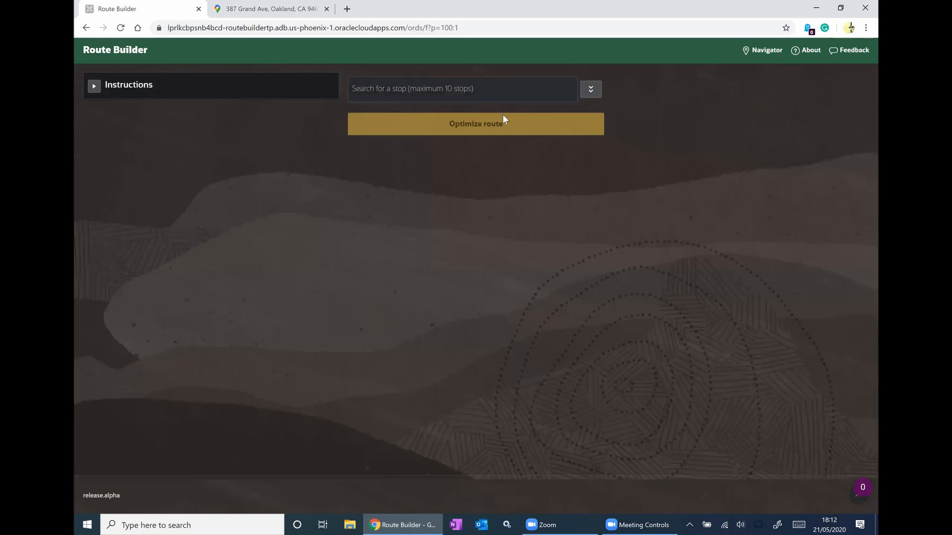
left_click(424, 91)
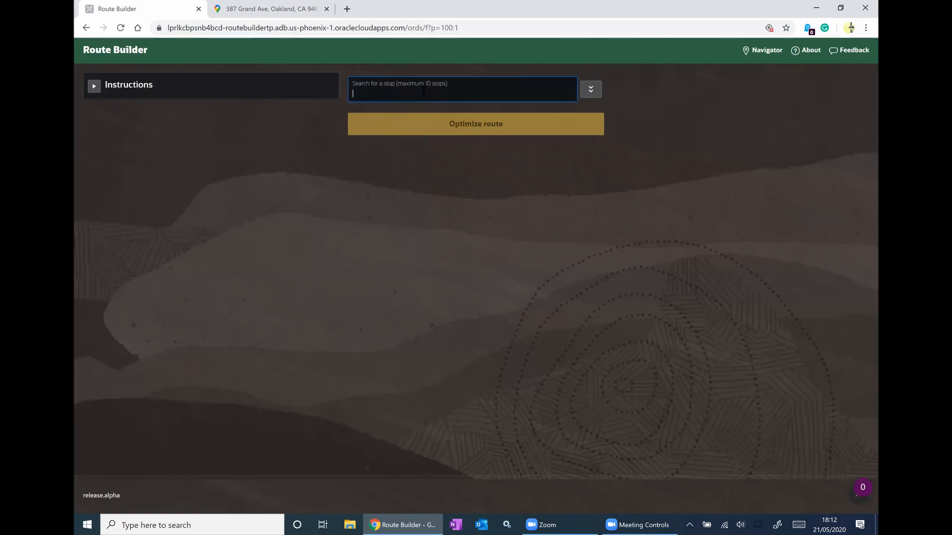
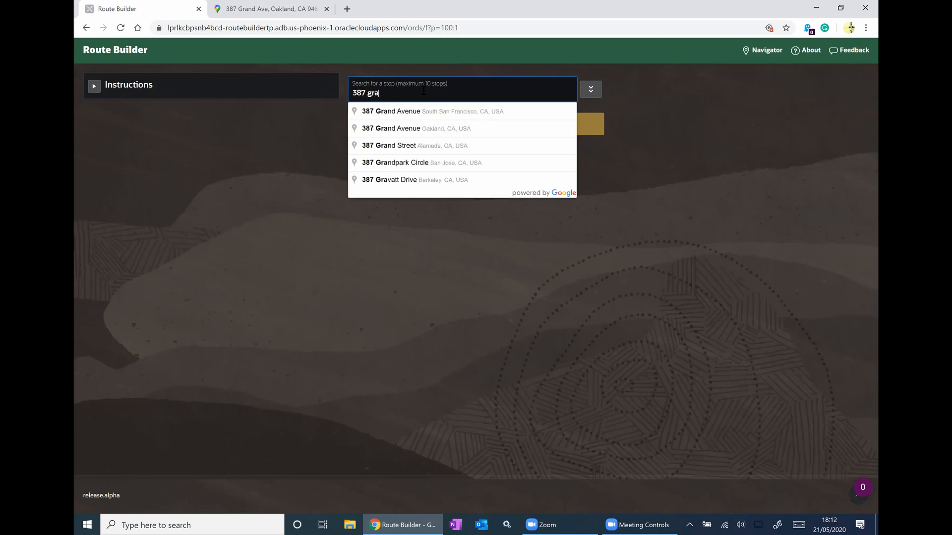
left_click(441, 130)
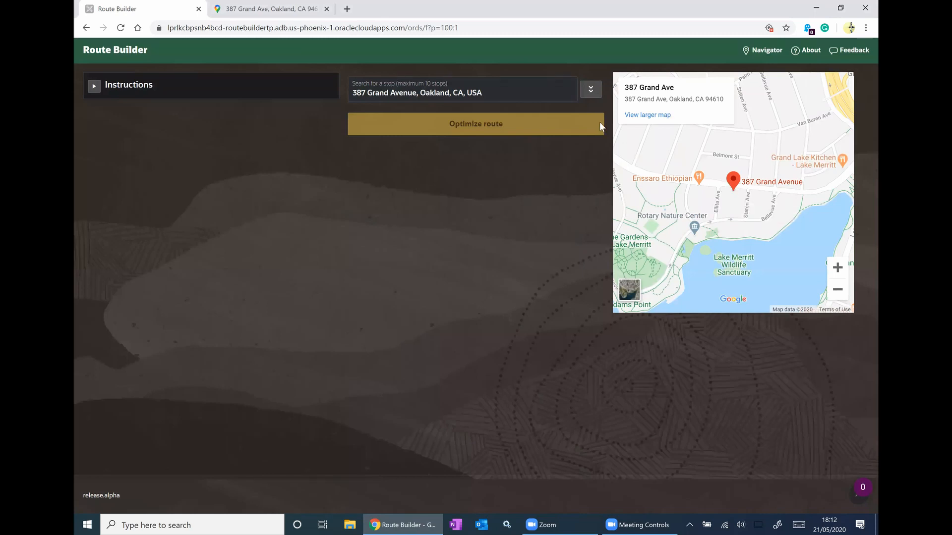
left_click(586, 89)
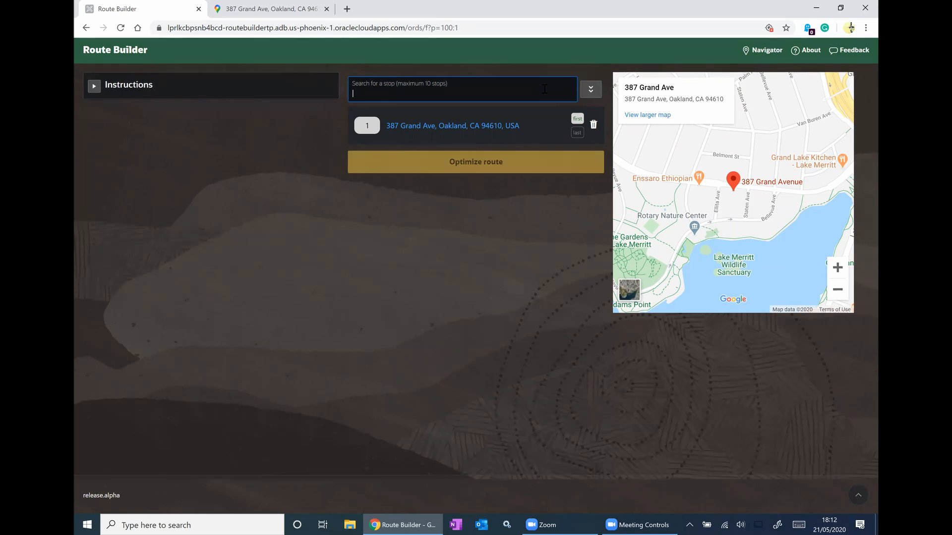
left_click(446, 109)
left_click(585, 91)
left_click(446, 109)
left_click(586, 90)
left_click(446, 109)
left_click(586, 89)
left_click(476, 111)
left_click(589, 92)
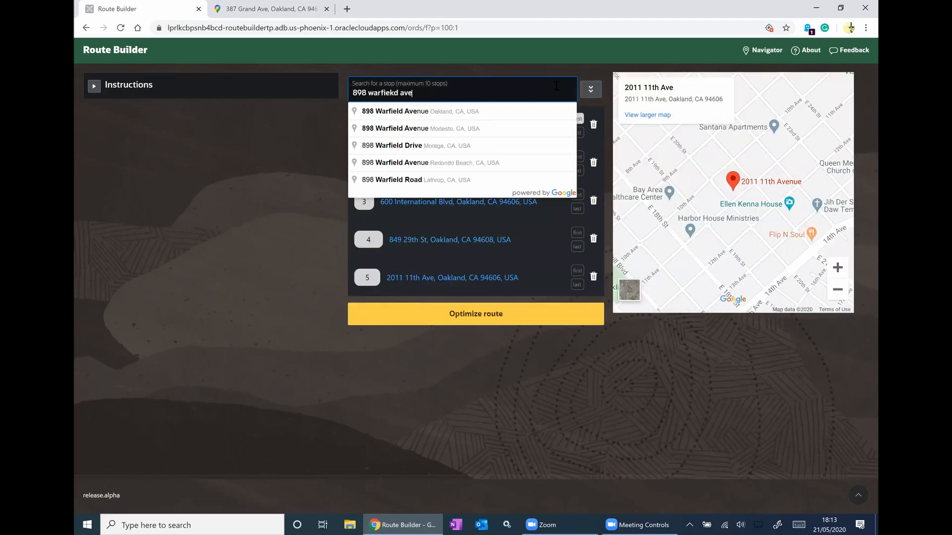
left_click(476, 111)
left_click(589, 92)
left_click(476, 106)
left_click(590, 90)
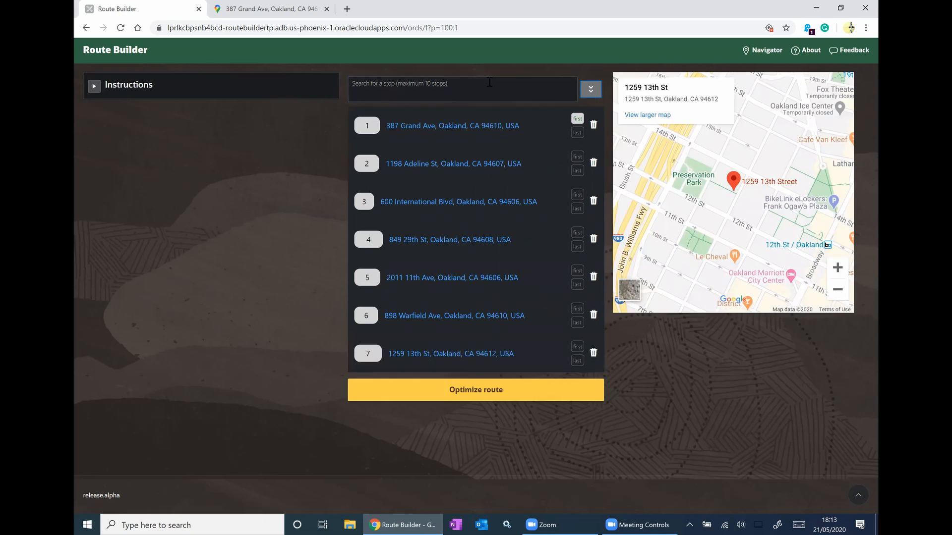
- Check the Google Maps directions for the seven stops (56 min, 19.5 miles), then return to Route Builder
key("ctrl+Tab")
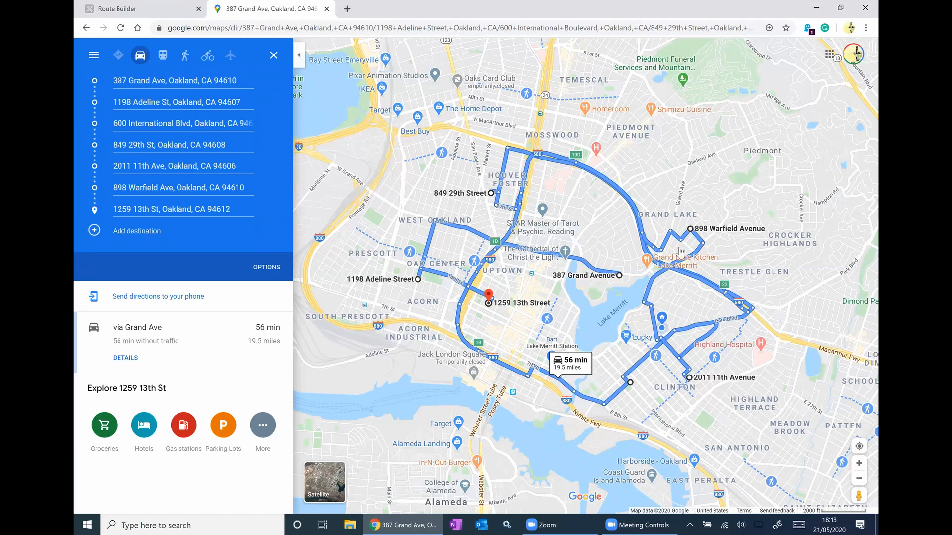
key("ctrl+Tab")
left_click(521, 394)
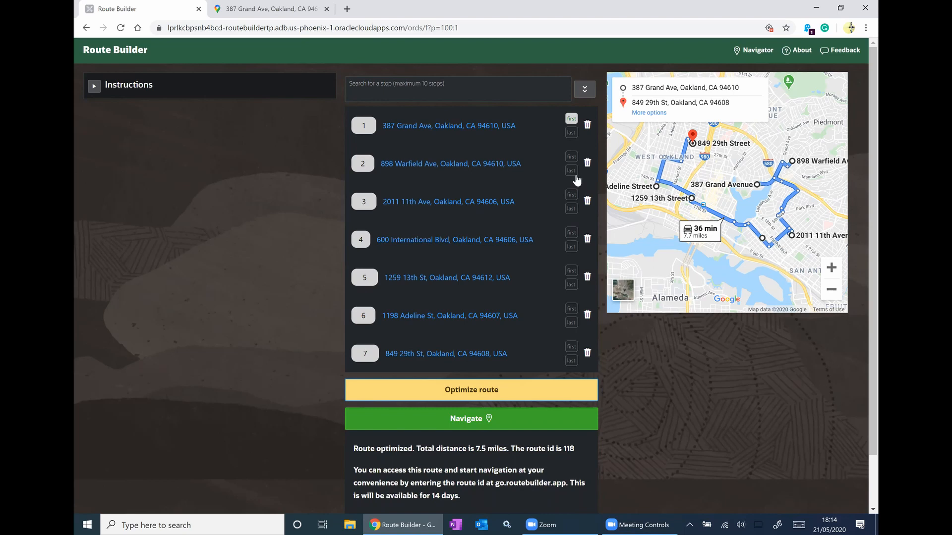
left_click(571, 172)
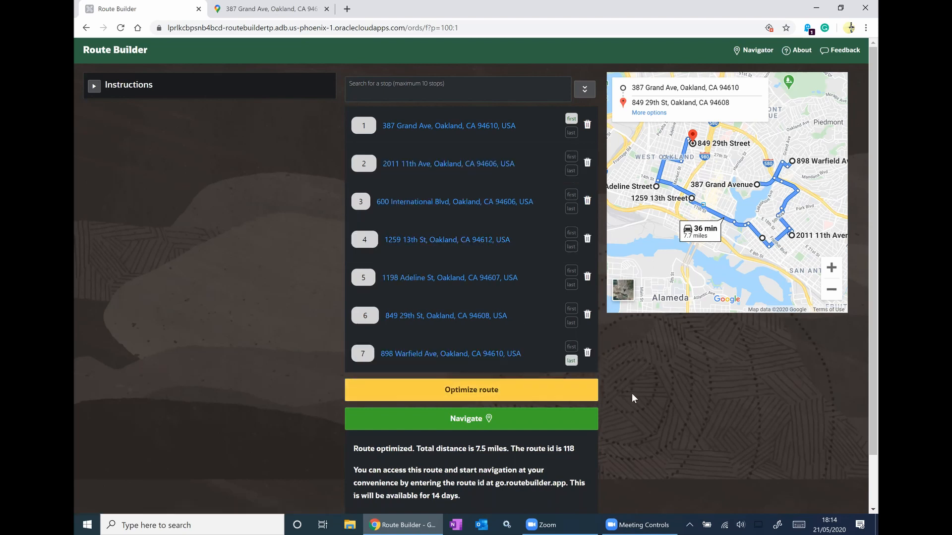
left_click(573, 395)
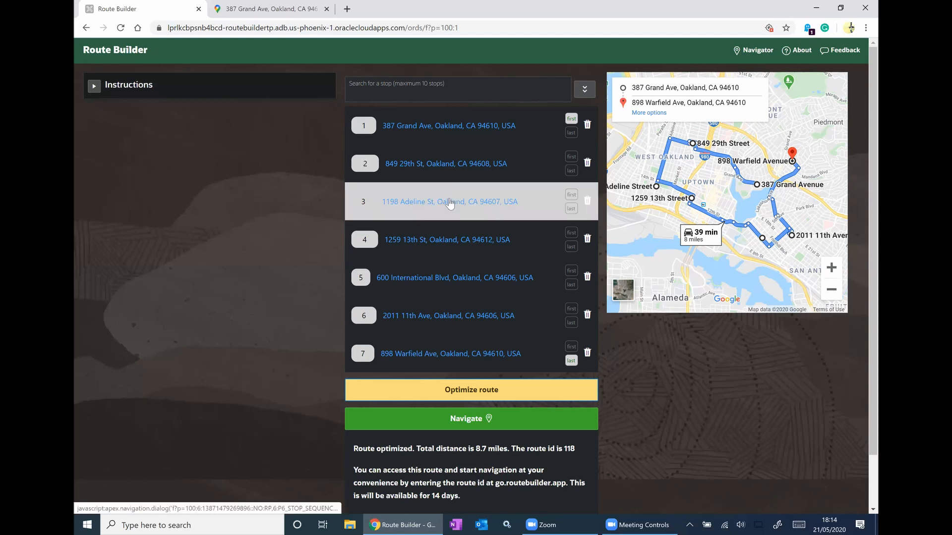
left_click(449, 201)
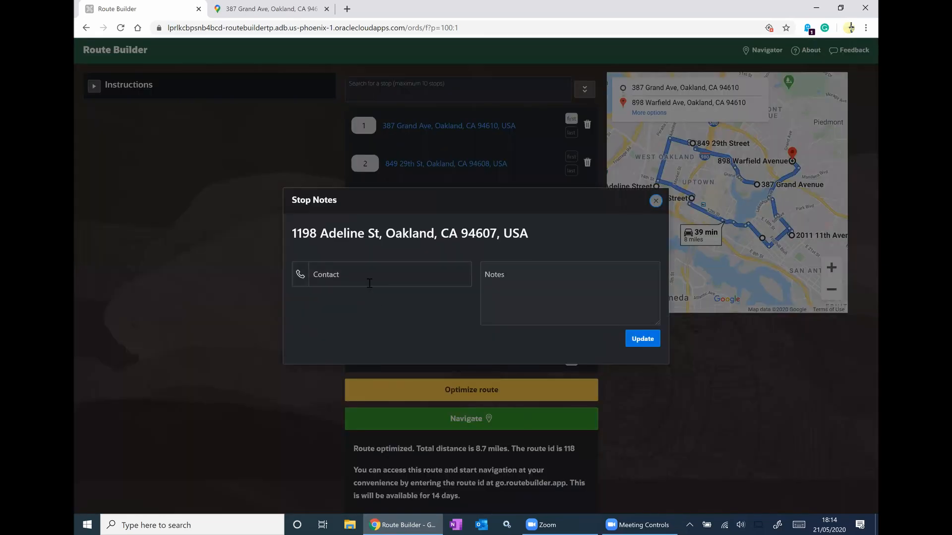
left_click(369, 281)
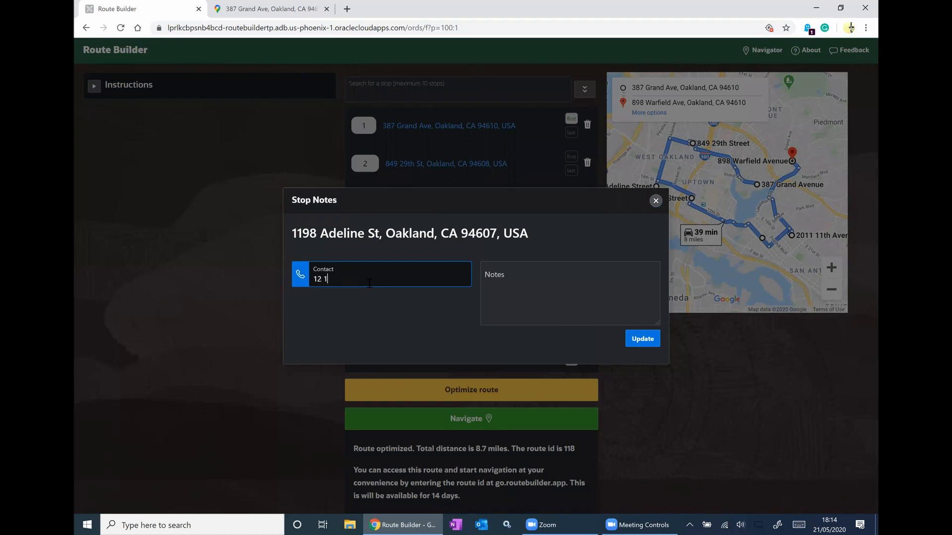
key("Tab")
left_click(639, 339)
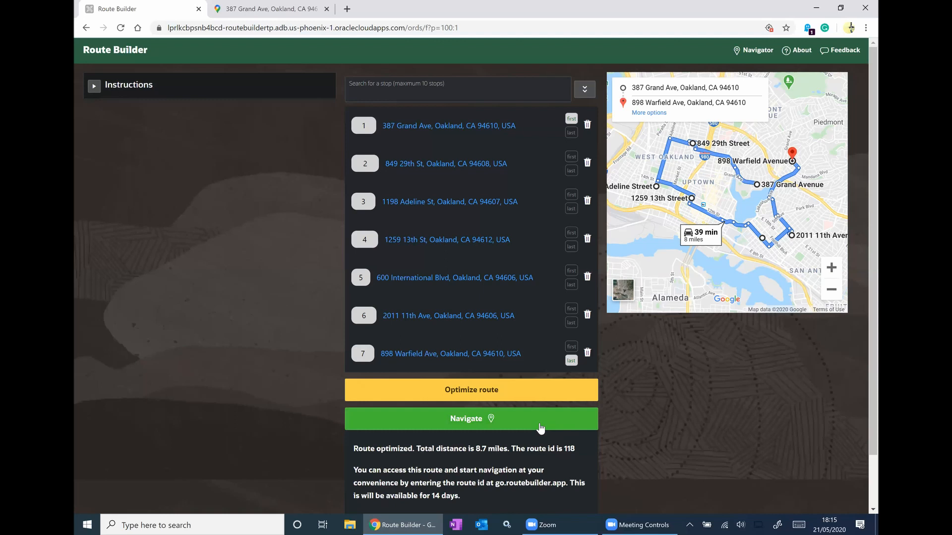
- Open route 118 in the Navigator view and begin loading go.routebuilder.app on the phone
left_click(540, 429)
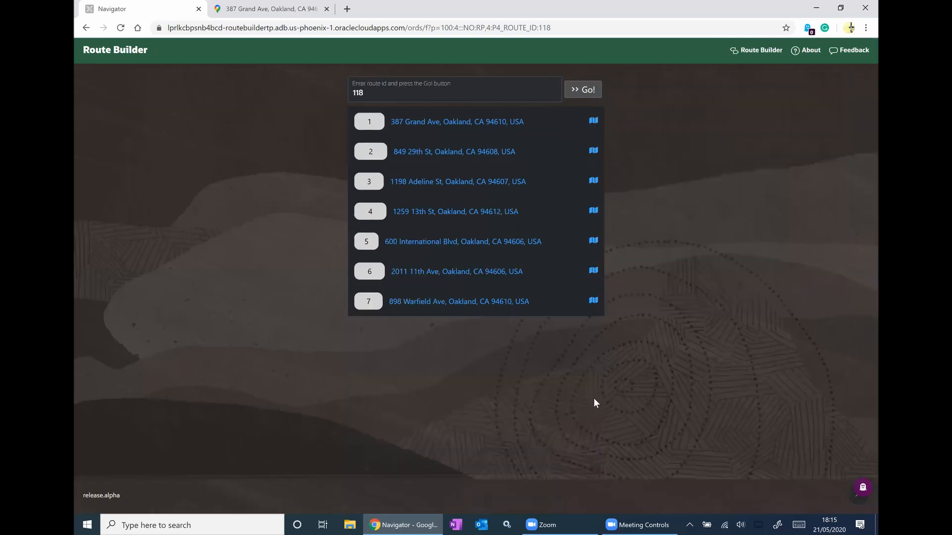
left_click(465, 121)
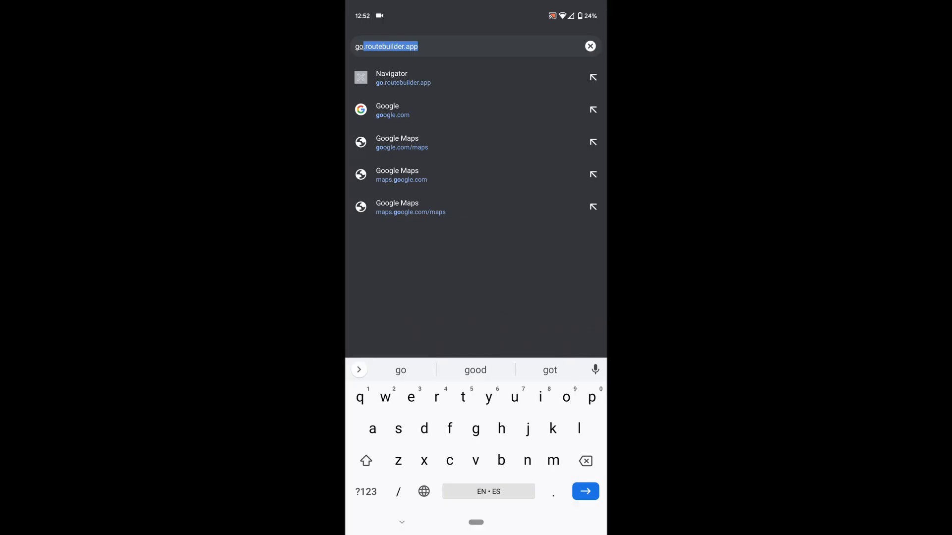
key("Return")
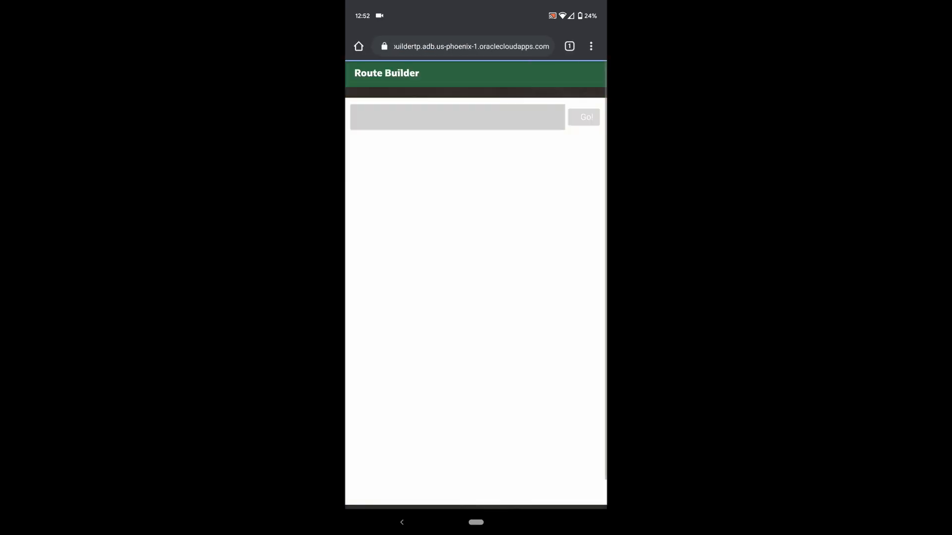
left_click(455, 117)
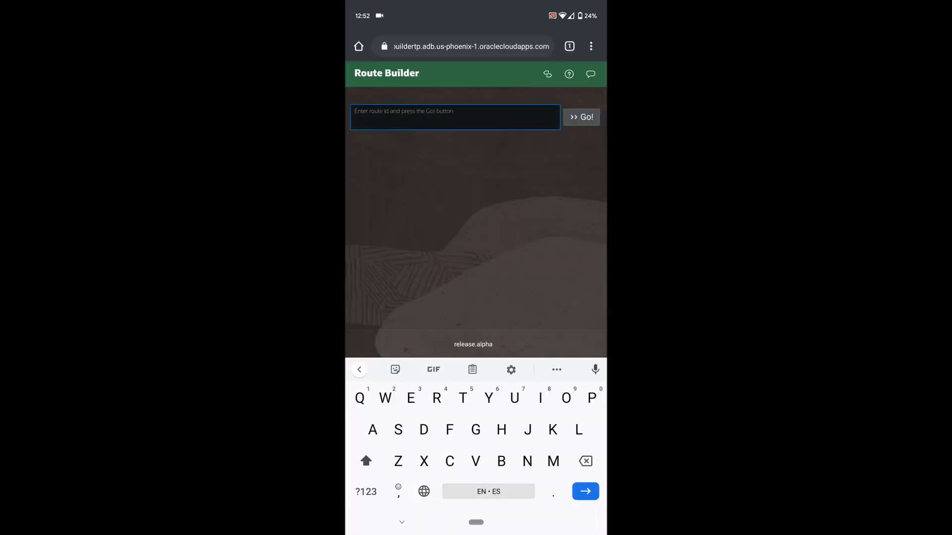
type("118")
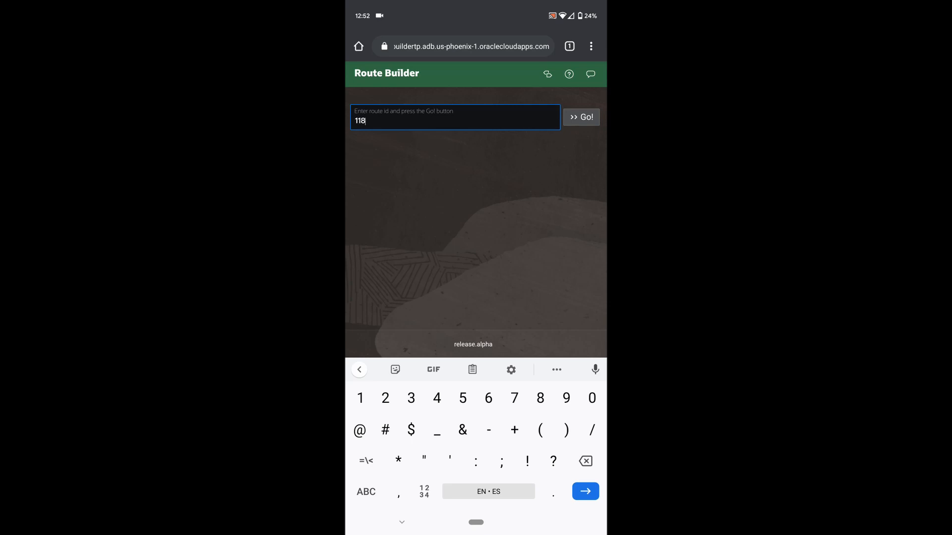
left_click(582, 117)
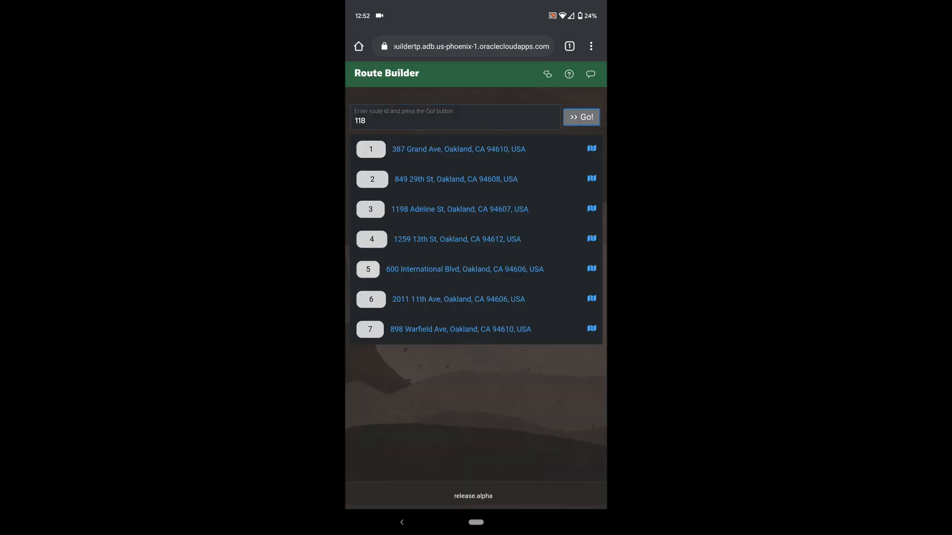
scroll(476, 297, "down", 1)
scroll(476, 297, "up", 1)
left_click(460, 209)
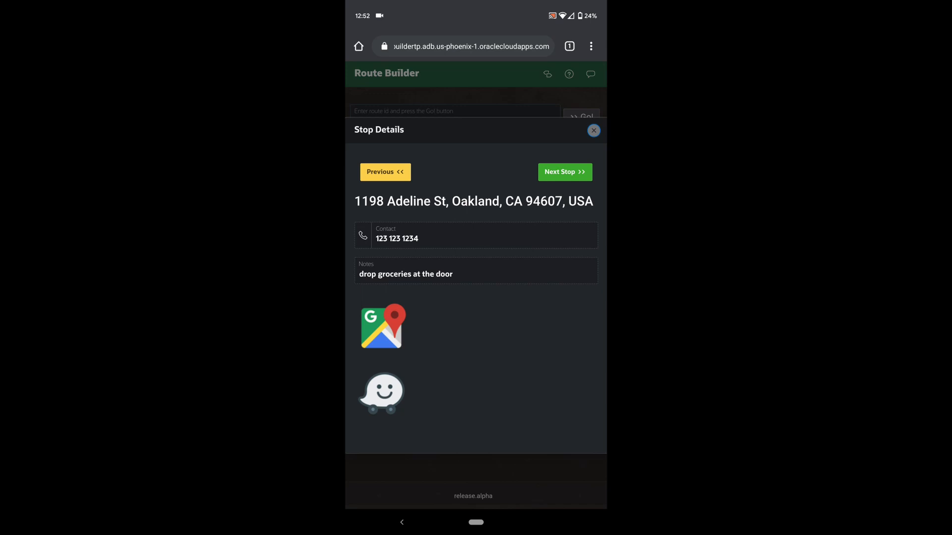
left_click(381, 393)
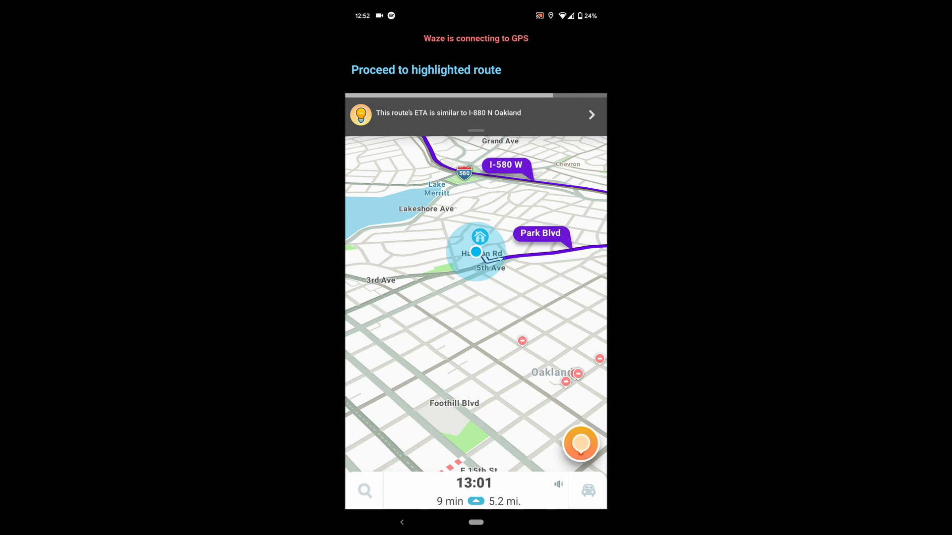
left_click(402, 522)
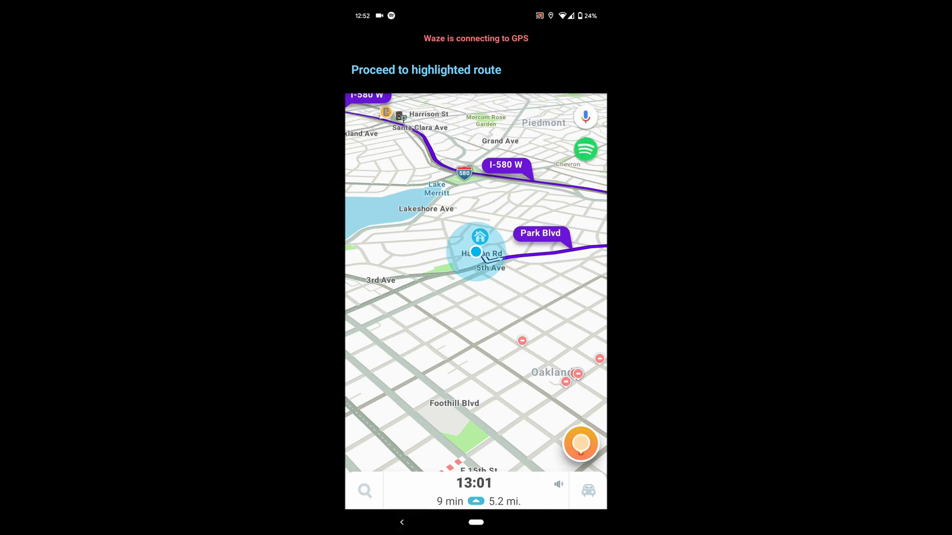
left_click(402, 523)
left_click(532, 299)
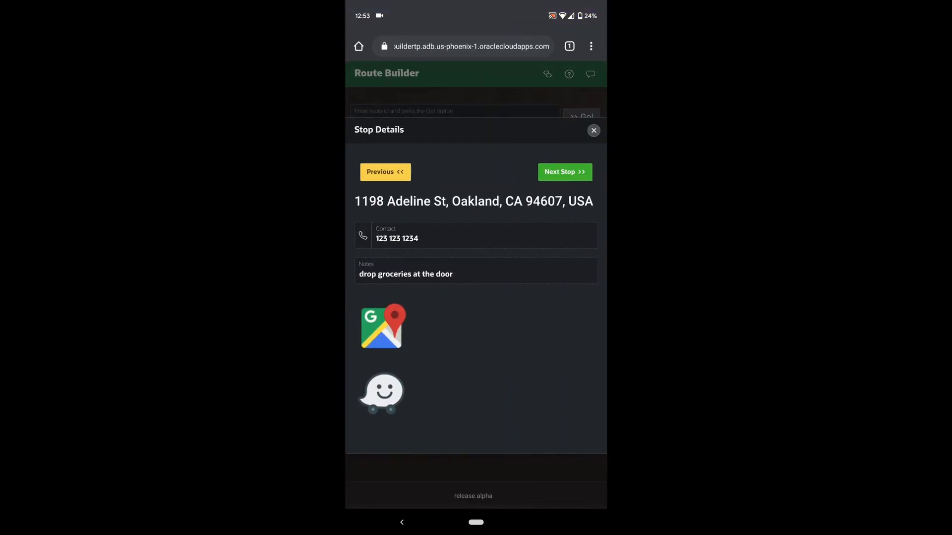
left_click(565, 172)
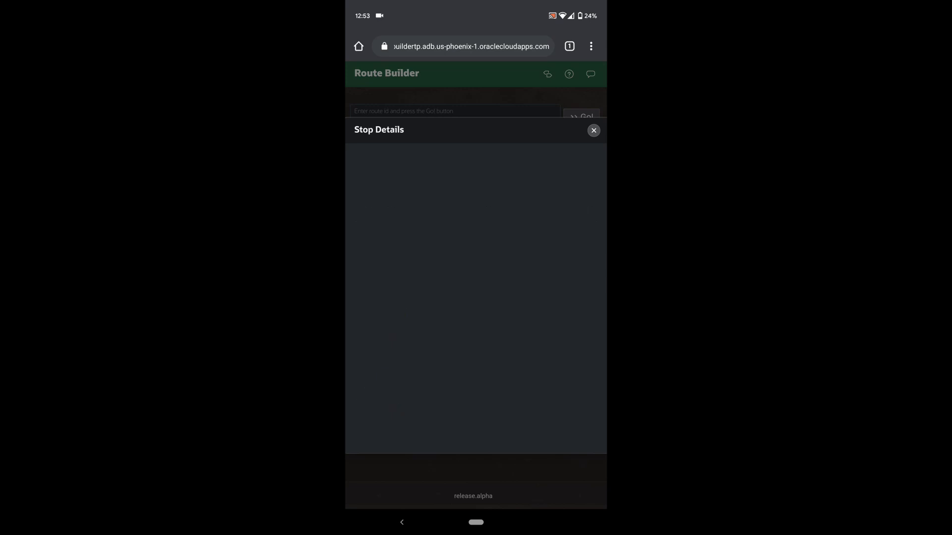